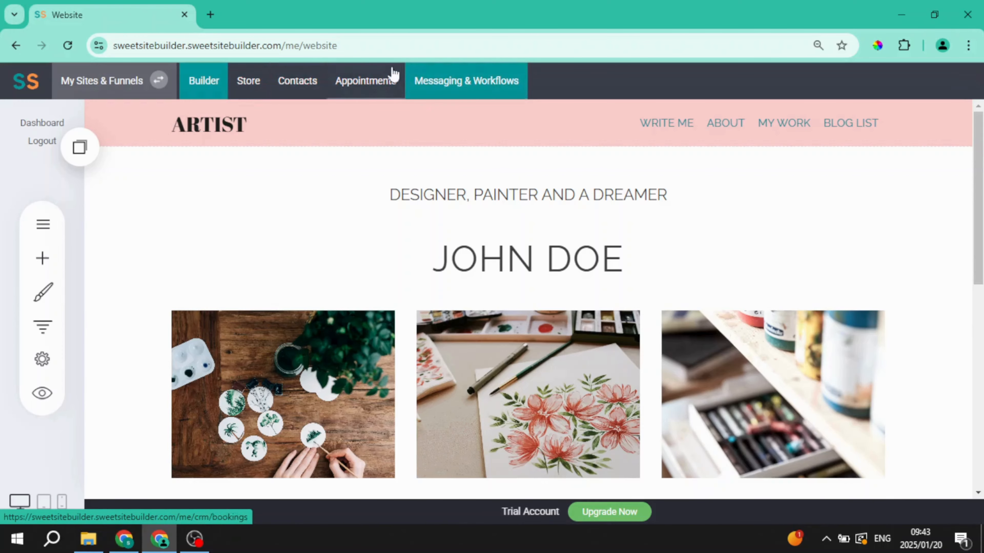
Step: Go to the Appointments area and start a new booking event
{"action": "left_click", "coordinate": [375, 81]}
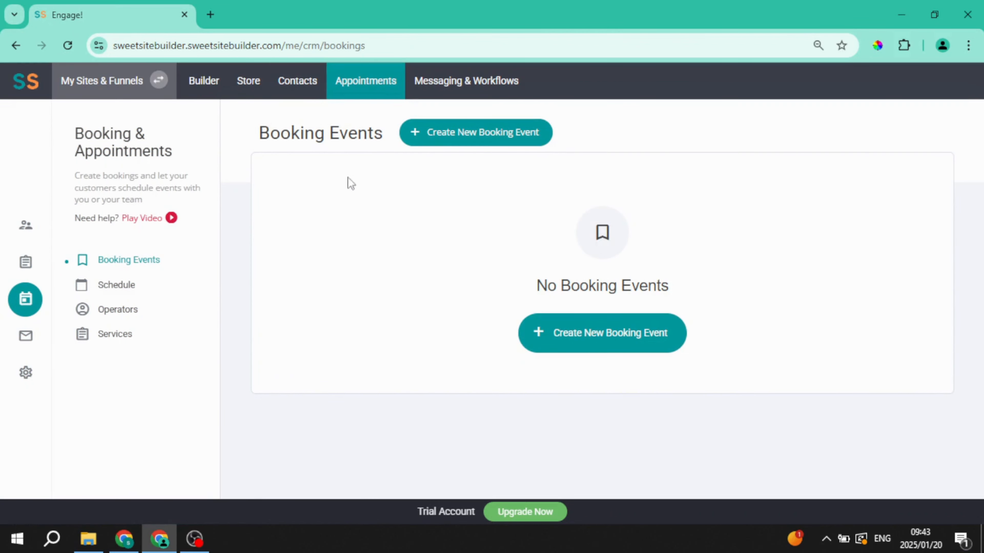
{"action": "left_click", "coordinate": [611, 350]}
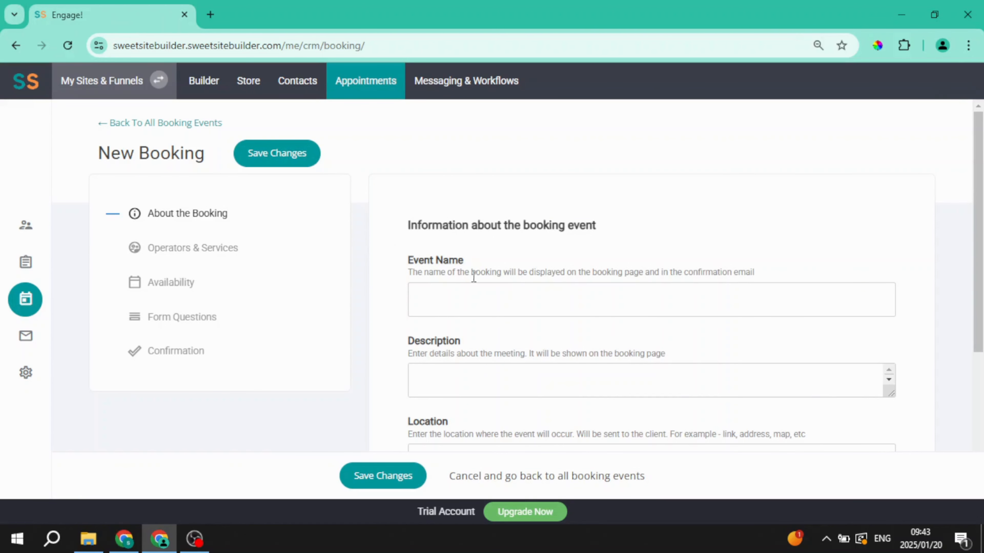
{"action": "left_click", "coordinate": [448, 298]}
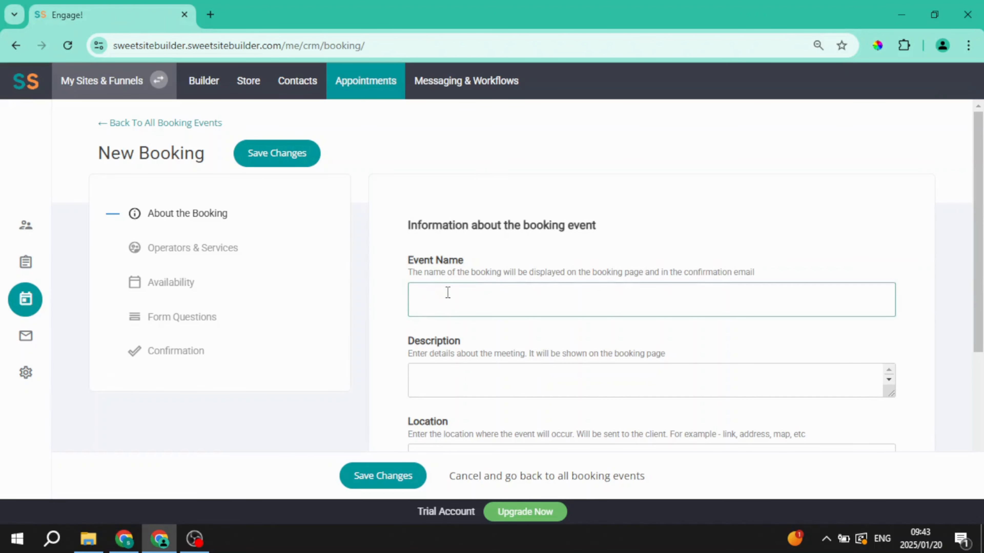
{"action": "type", "text": "Painting Classes"}
{"action": "left_click", "coordinate": [462, 389]}
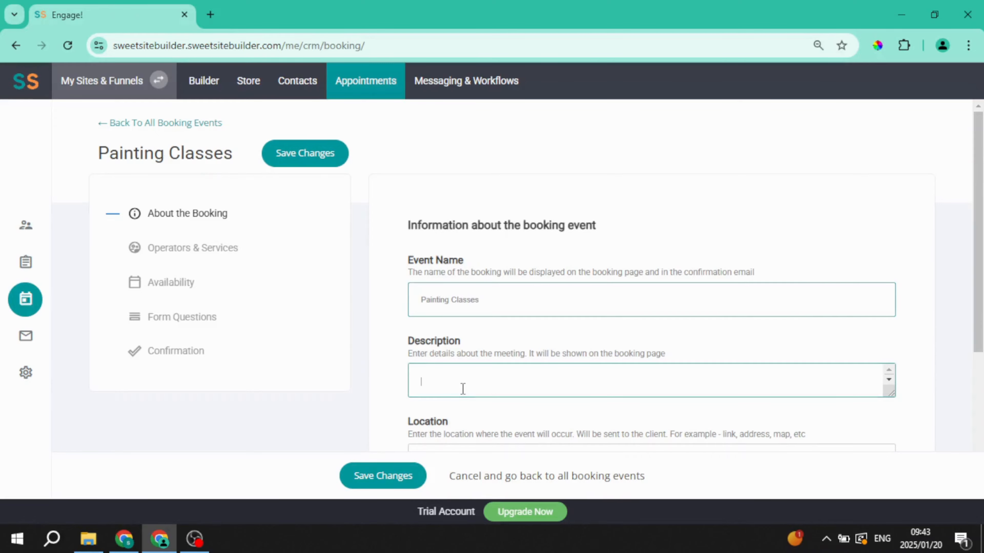
{"action": "type", "text": "Paint"}
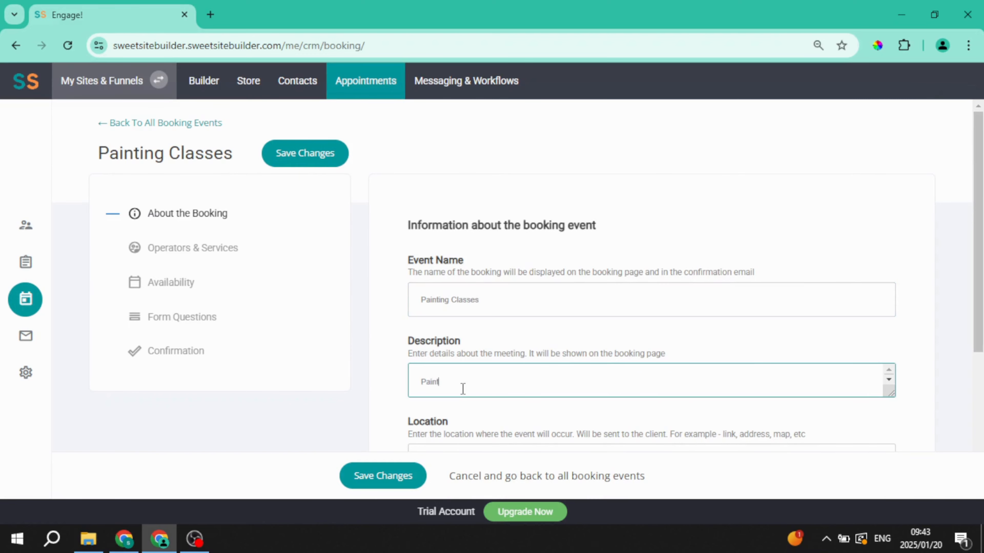
{"action": "type", "text": "ing classes for all ages"}
{"action": "scroll", "coordinate": [475, 372], "scroll_direction": "down", "scroll_amount": 3}
{"action": "left_click", "coordinate": [450, 317]}
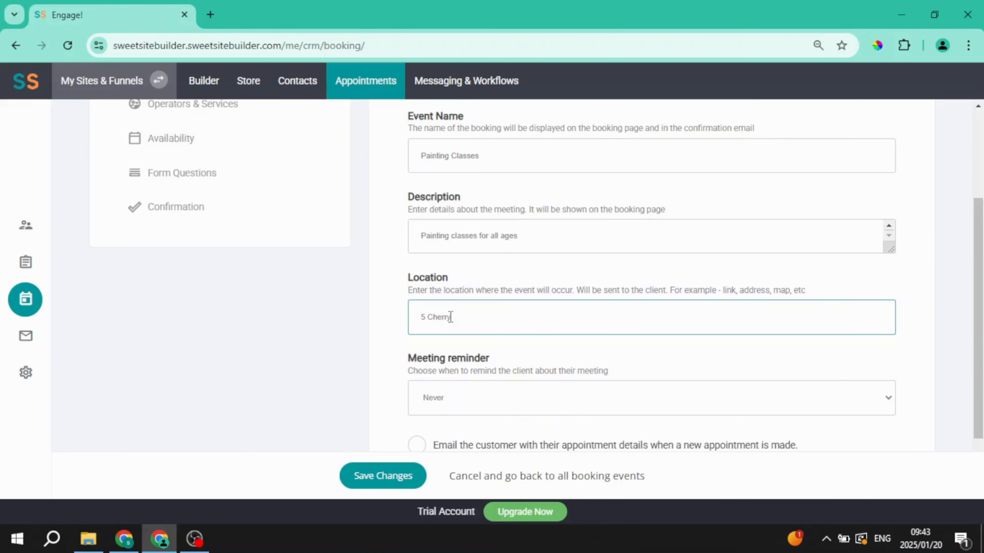
Step: Enable emailing customers their appointment details and continue to Operators & Services
{"action": "scroll", "coordinate": [404, 335], "scroll_direction": "down", "scroll_amount": 2}
{"action": "left_click", "coordinate": [437, 370]}
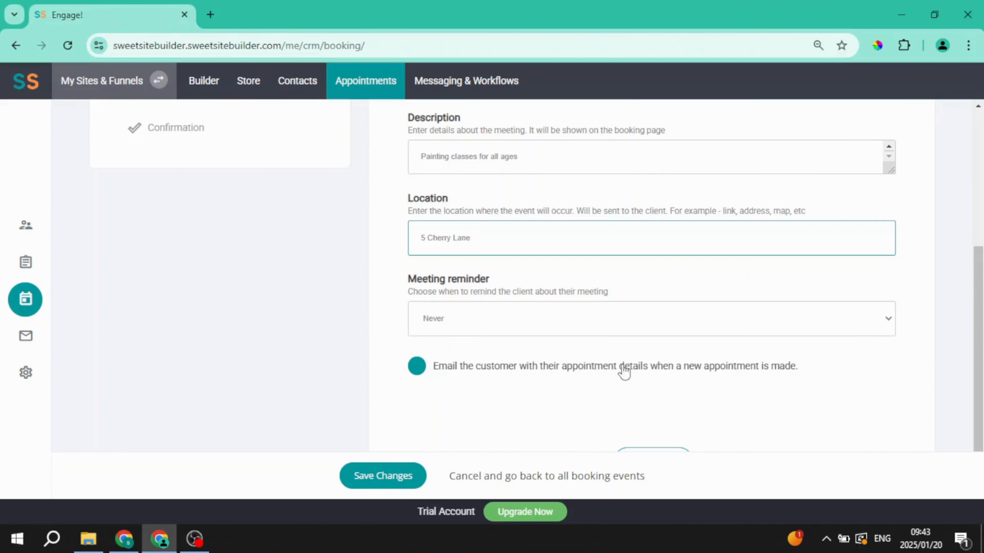
{"action": "left_click", "coordinate": [416, 367]}
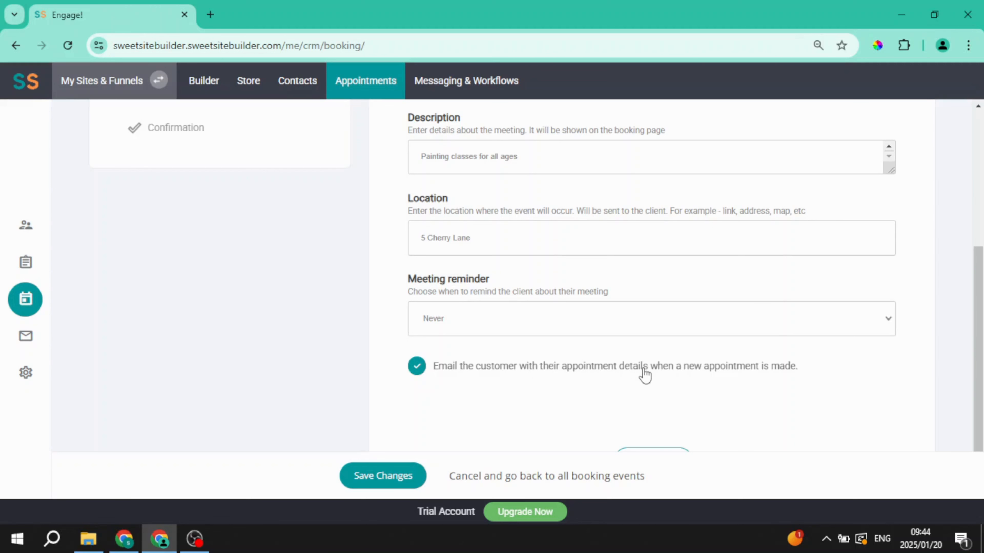
{"action": "left_click", "coordinate": [655, 452]}
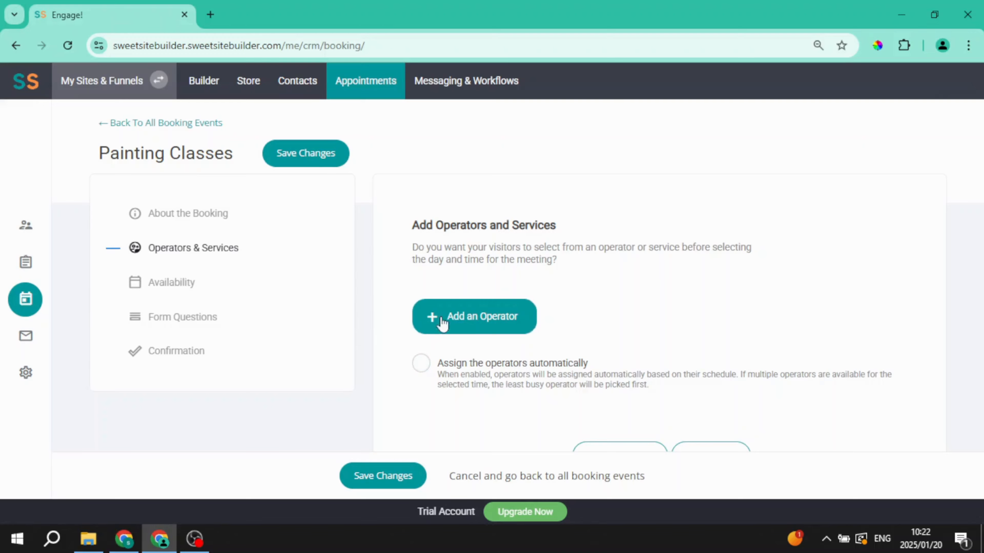
Step: Bring up the Add new operator form from Add an Operator
{"action": "left_click", "coordinate": [476, 330]}
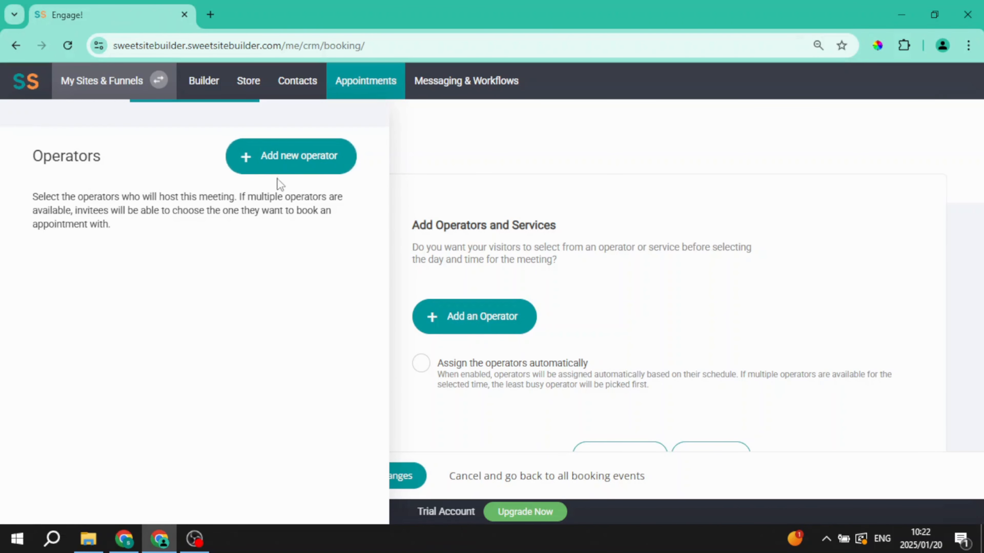
{"action": "left_click", "coordinate": [288, 173]}
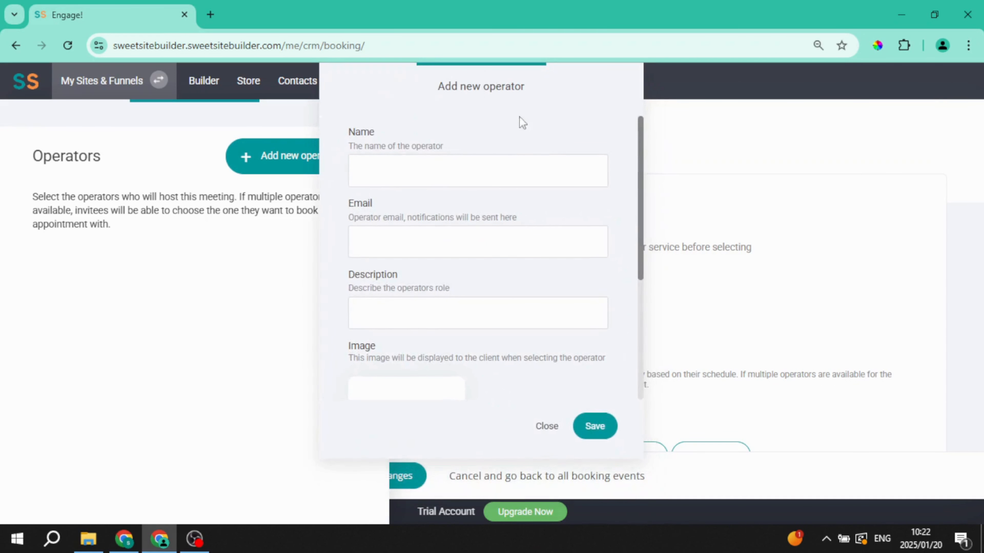
Step: Enter the new operator's name, e-mail address and the role Painter
{"action": "left_click", "coordinate": [470, 175]}
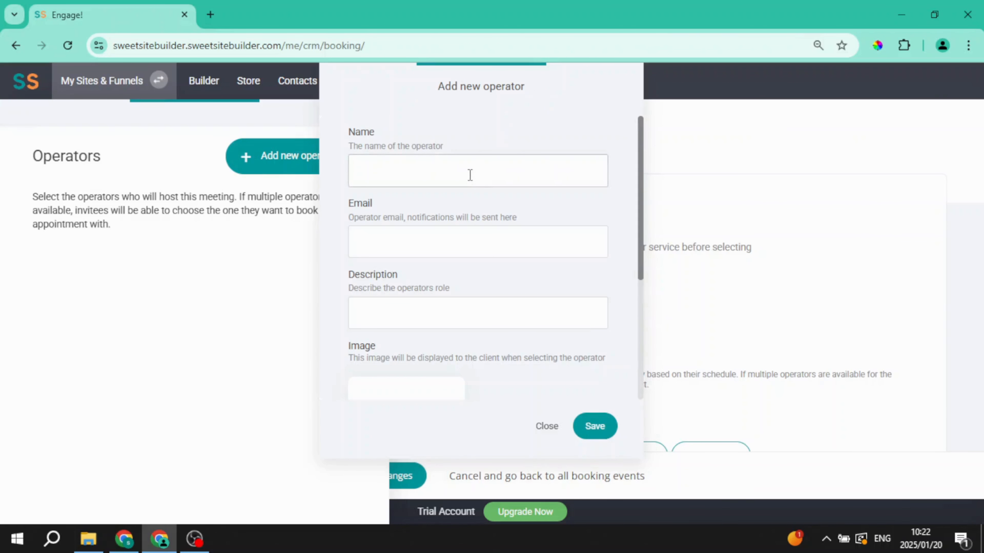
{"action": "type", "text": "Mary Sue"}
{"action": "left_click", "coordinate": [433, 237]}
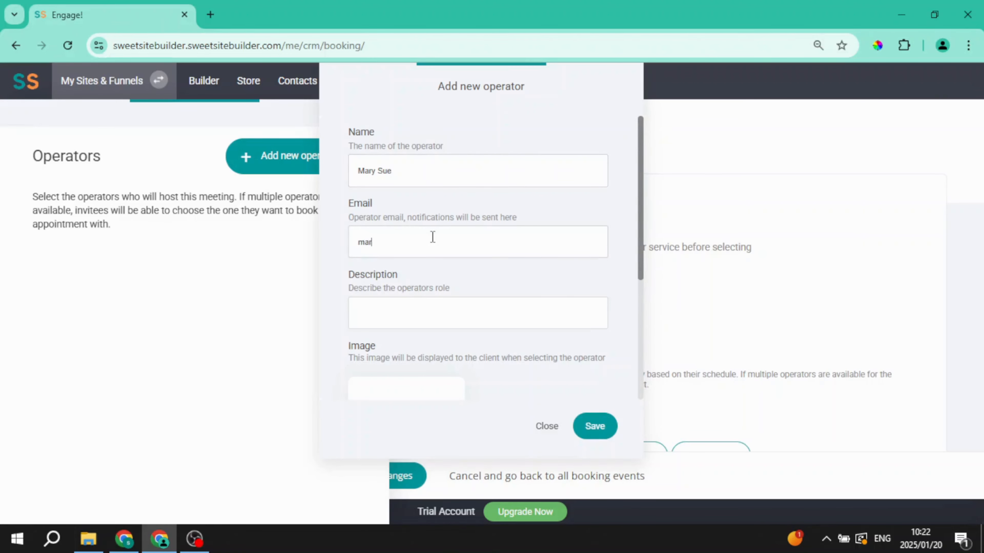
{"action": "left_click", "coordinate": [442, 313]}
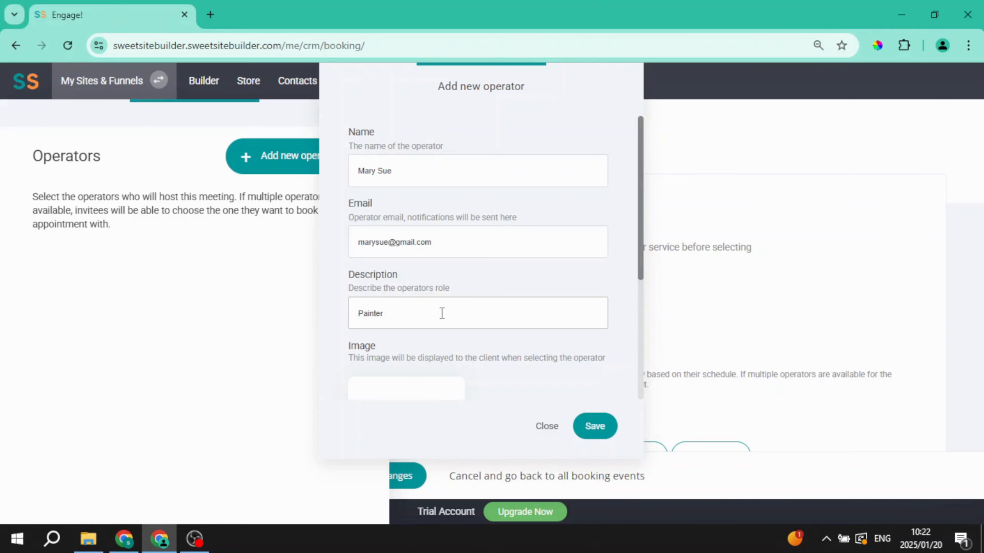
{"action": "scroll", "coordinate": [441, 313], "scroll_direction": "down", "scroll_amount": 2}
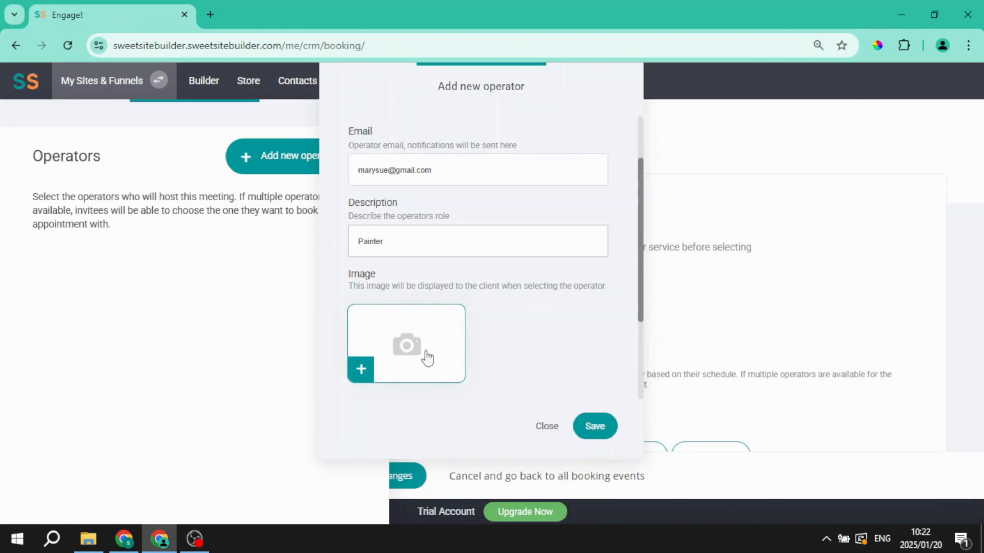
{"action": "scroll", "coordinate": [540, 325], "scroll_direction": "down", "scroll_amount": 4}
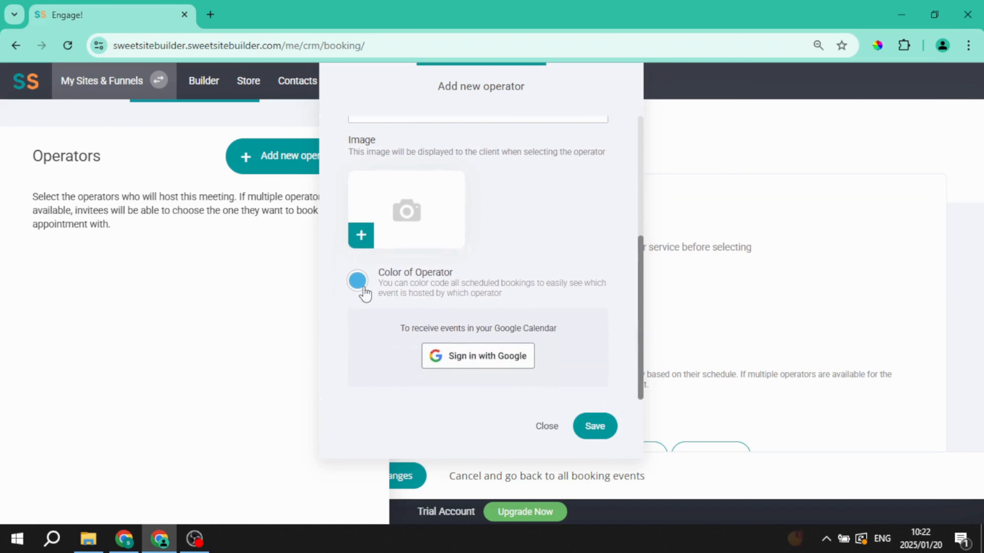
Step: Give the operator an orange colour, save them and add them to the event
{"action": "left_click", "coordinate": [357, 280]}
{"action": "left_click", "coordinate": [451, 403]}
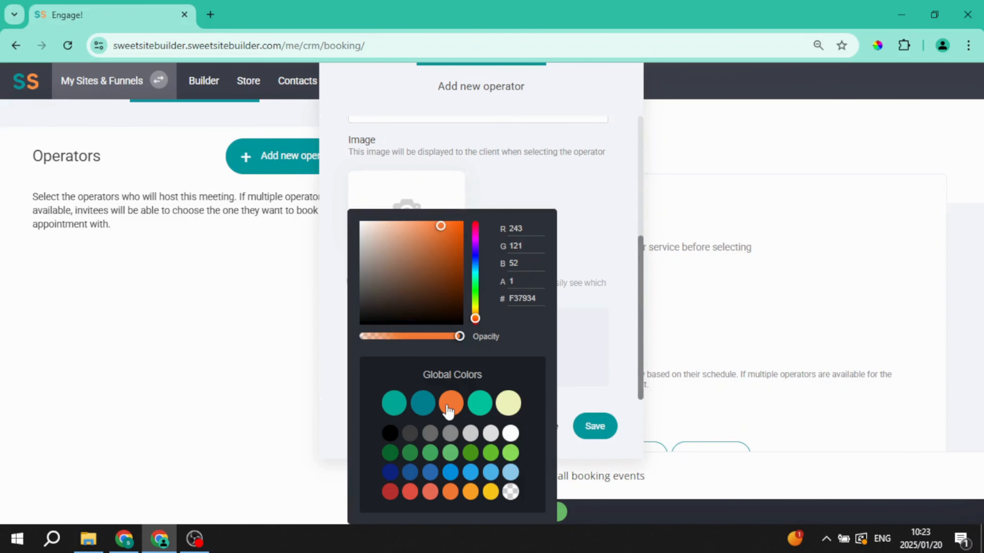
{"action": "left_click", "coordinate": [532, 207]}
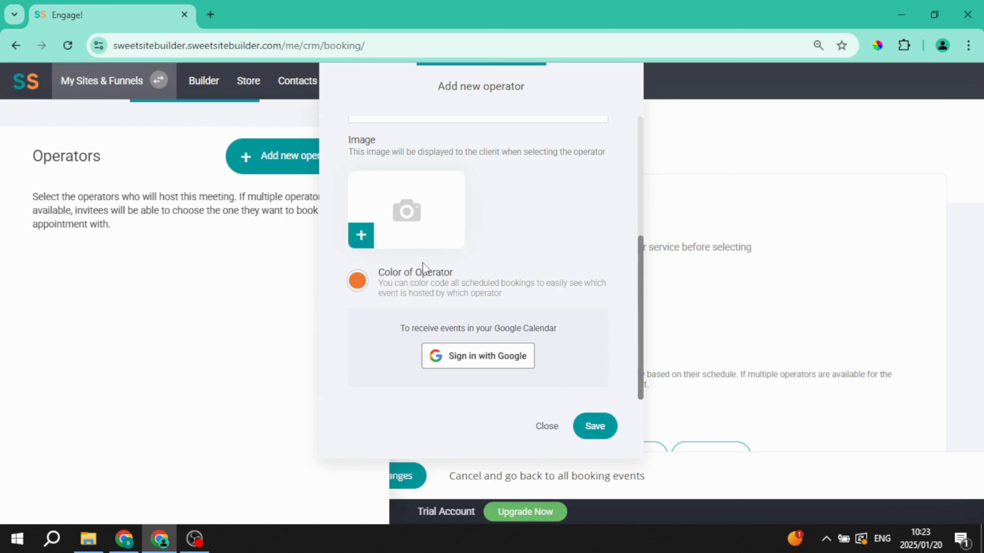
{"action": "left_click", "coordinate": [596, 426]}
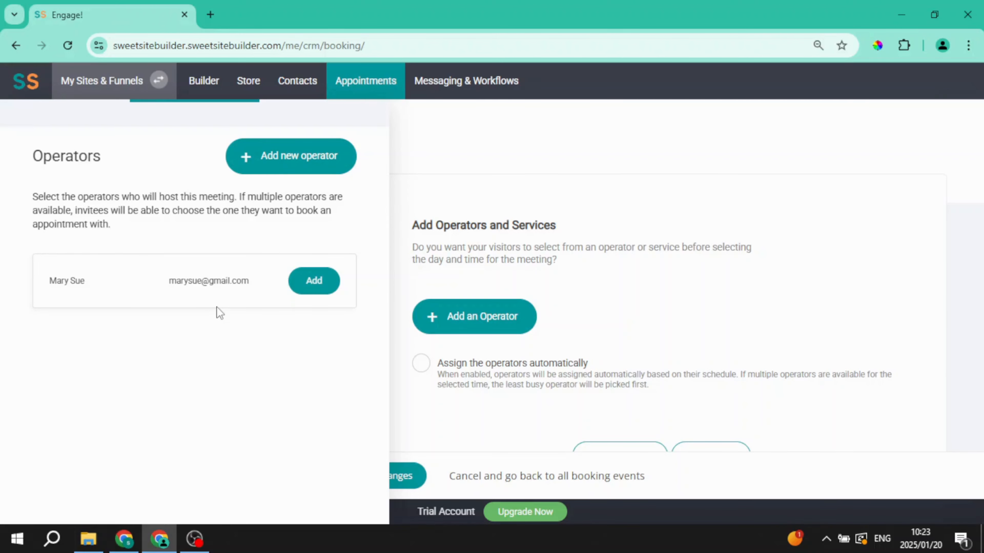
{"action": "left_click", "coordinate": [316, 282]}
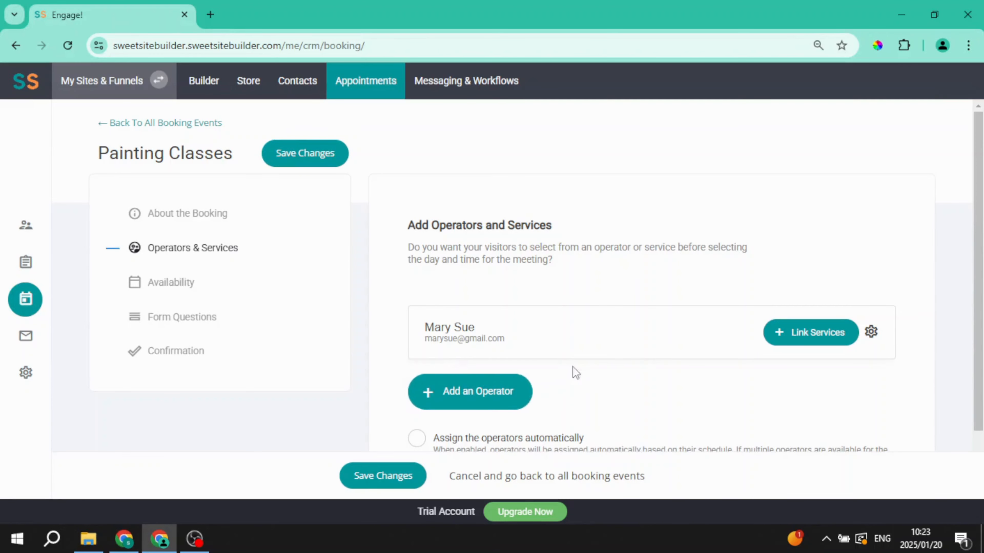
Step: Advance the Painting Classes booking to the Availability step
{"action": "scroll", "coordinate": [578, 368], "scroll_direction": "down", "scroll_amount": 2}
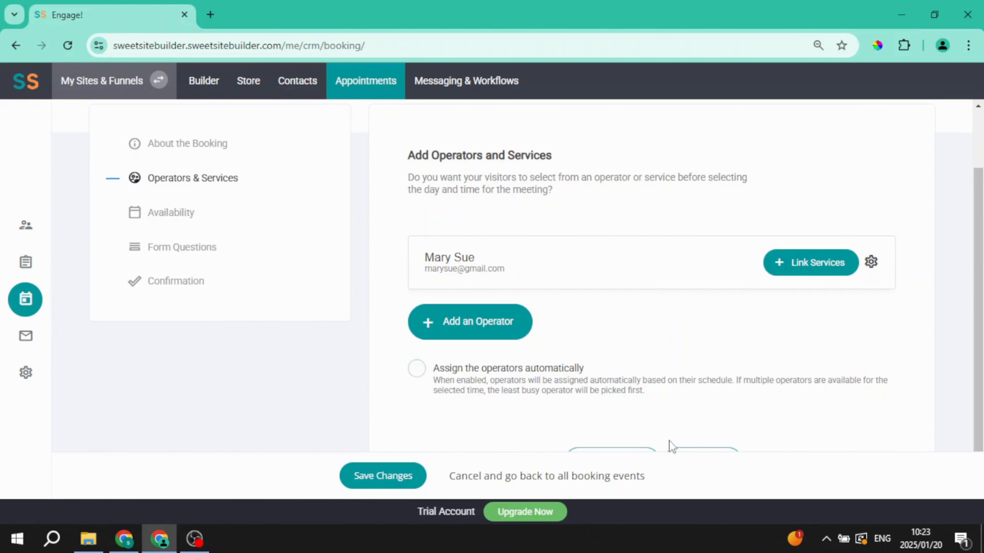
{"action": "left_click", "coordinate": [697, 452]}
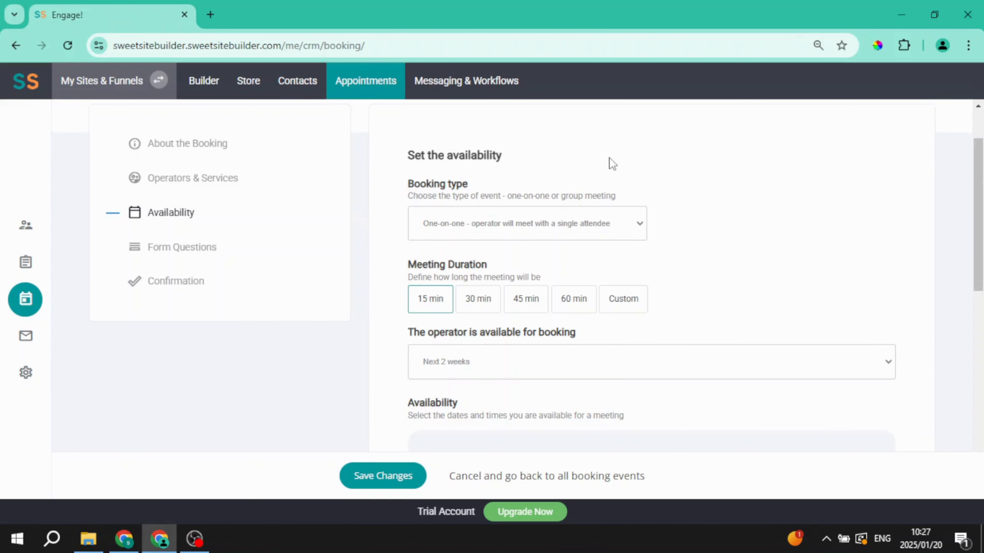
Step: Set the meeting duration to 30 min and limit booking to the next 2 days
{"action": "scroll", "coordinate": [736, 233], "scroll_direction": "down", "scroll_amount": 2}
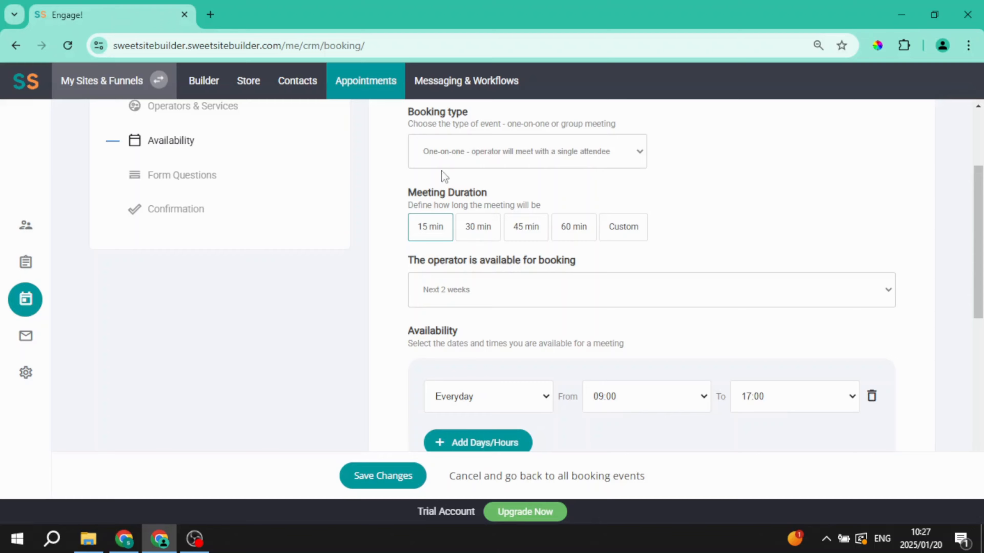
{"action": "left_click", "coordinate": [481, 235]}
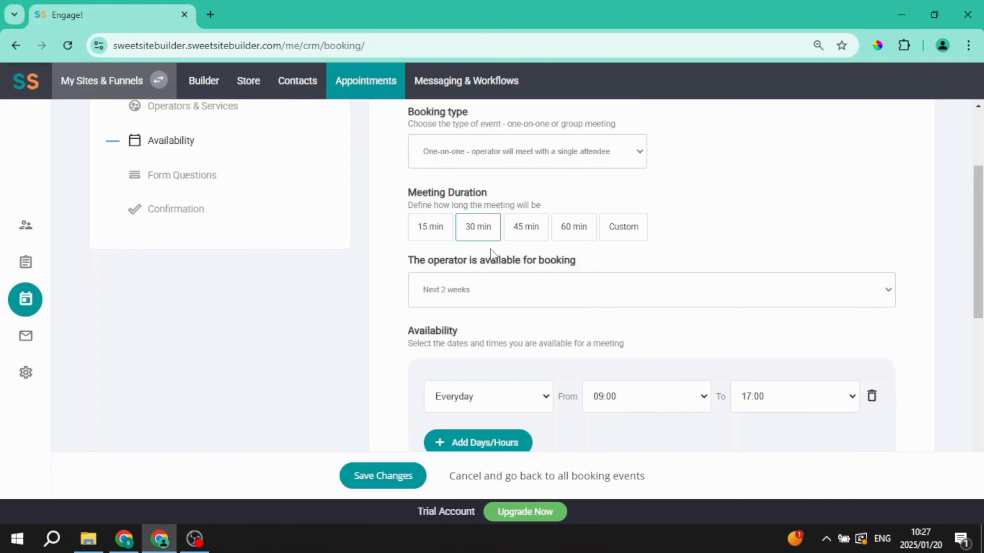
{"action": "left_click", "coordinate": [479, 293]}
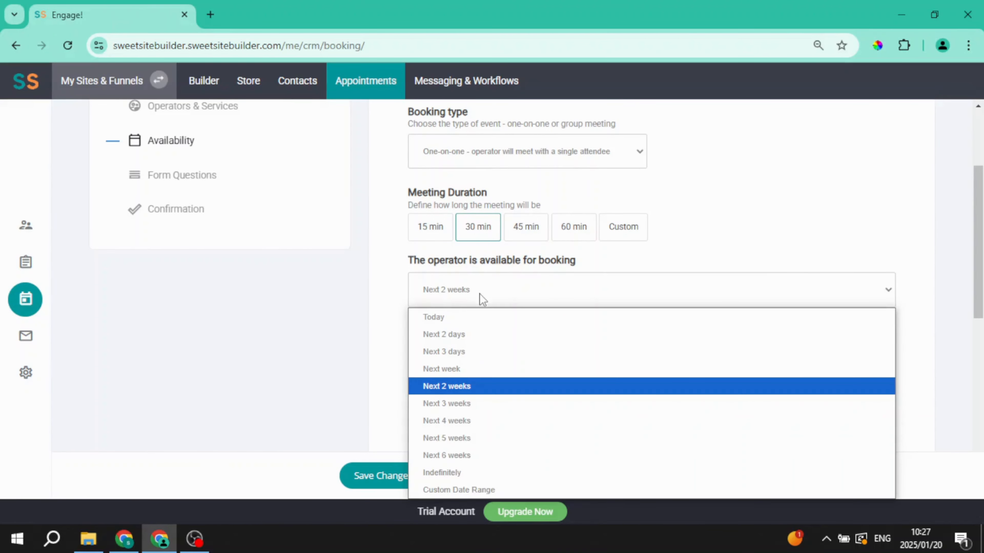
{"action": "left_click", "coordinate": [484, 334]}
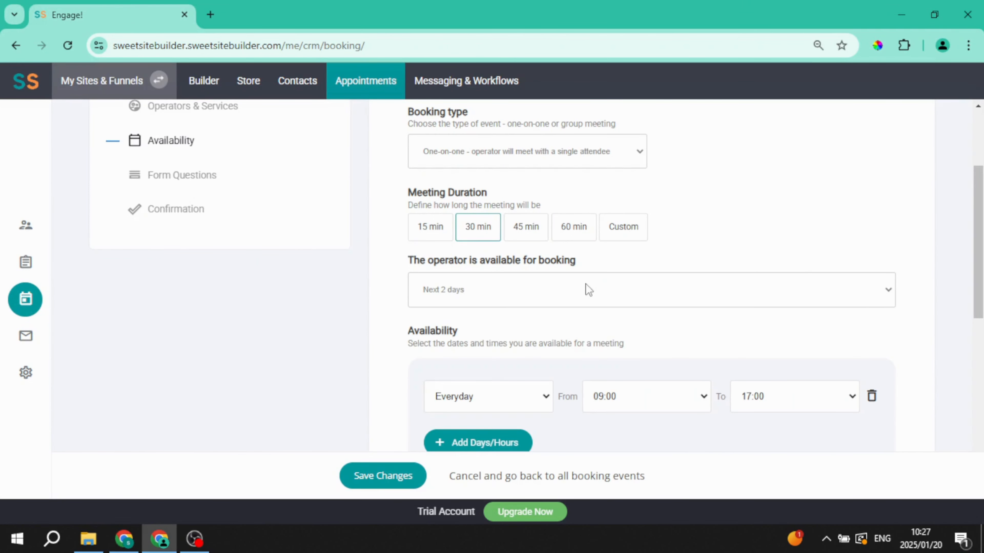
Step: Set a 10-minute buffer between appointments
{"action": "scroll", "coordinate": [586, 284], "scroll_direction": "down", "scroll_amount": 4}
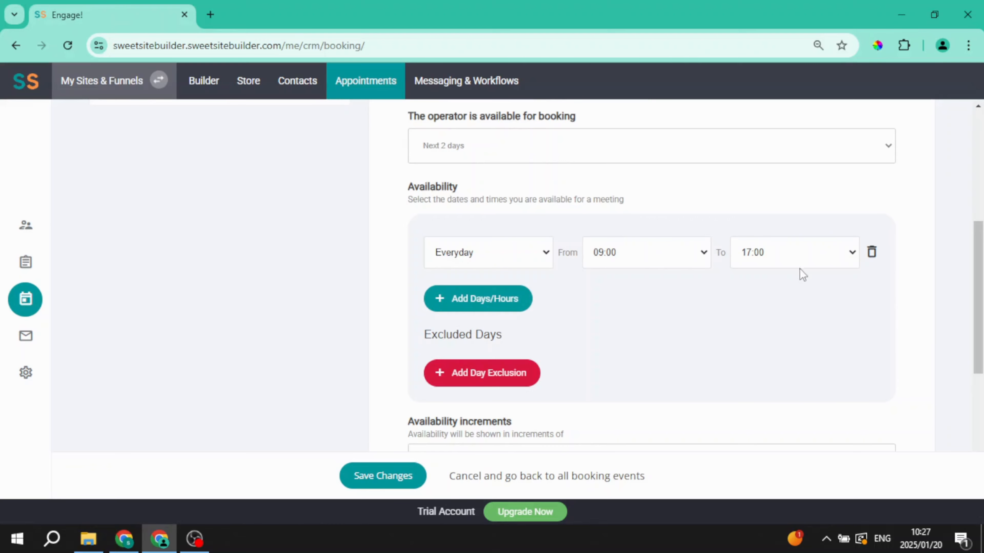
{"action": "scroll", "coordinate": [659, 310], "scroll_direction": "down", "scroll_amount": 2}
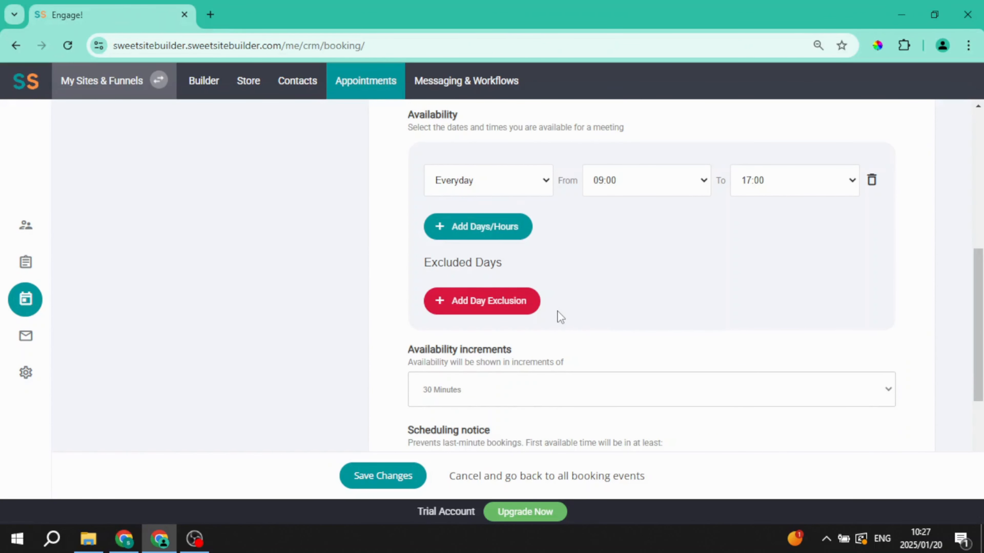
{"action": "scroll", "coordinate": [560, 317], "scroll_direction": "down", "scroll_amount": 2}
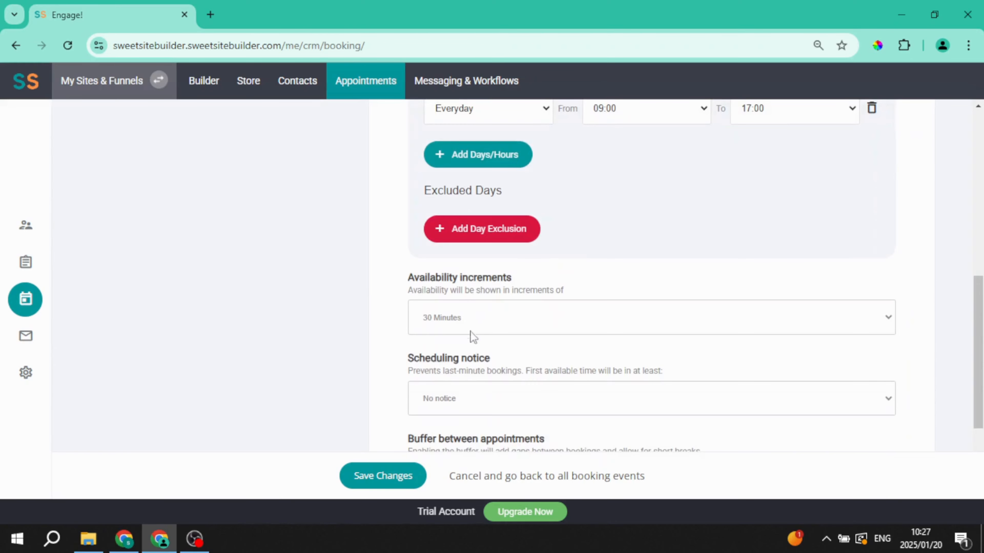
{"action": "scroll", "coordinate": [443, 326], "scroll_direction": "down", "scroll_amount": 2}
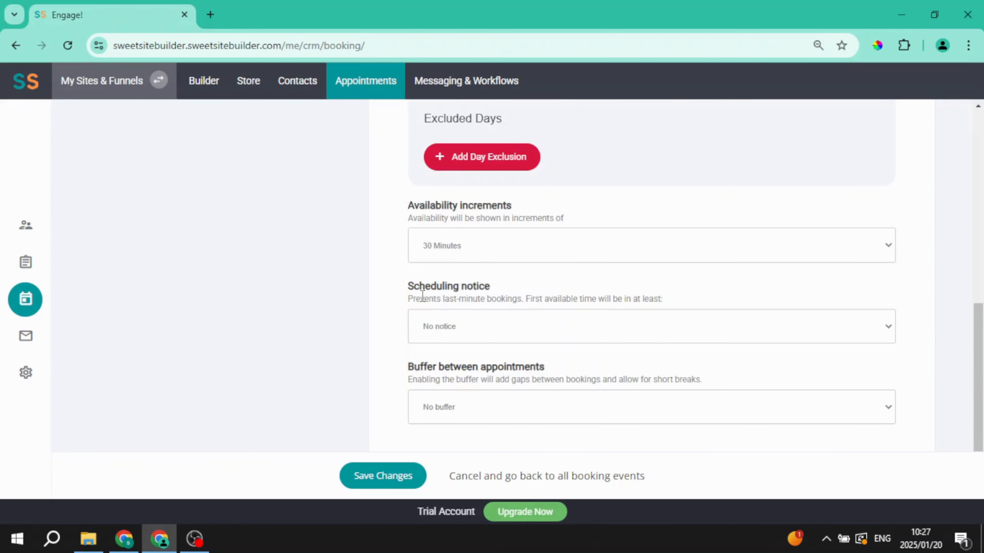
{"action": "scroll", "coordinate": [478, 324], "scroll_direction": "down", "scroll_amount": 2}
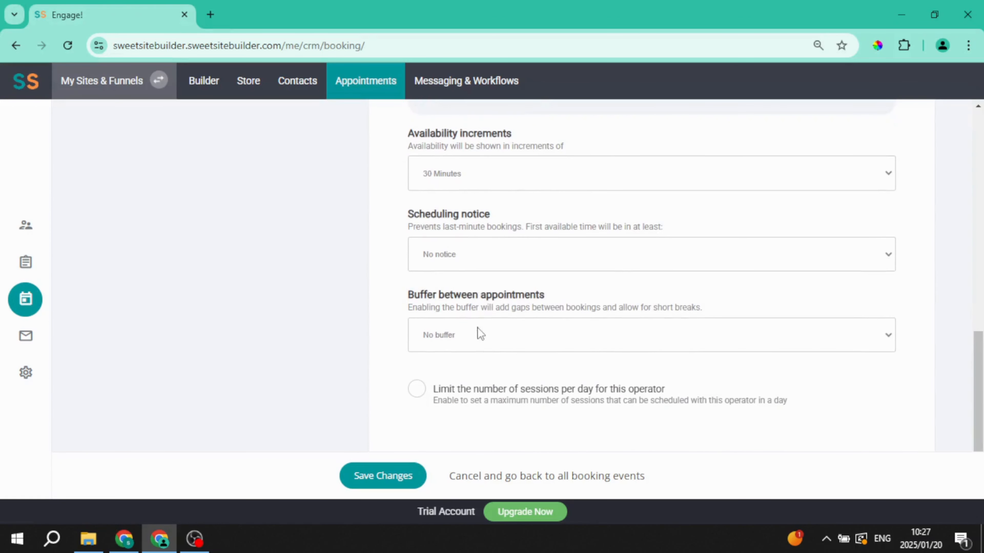
{"action": "left_click", "coordinate": [480, 343]}
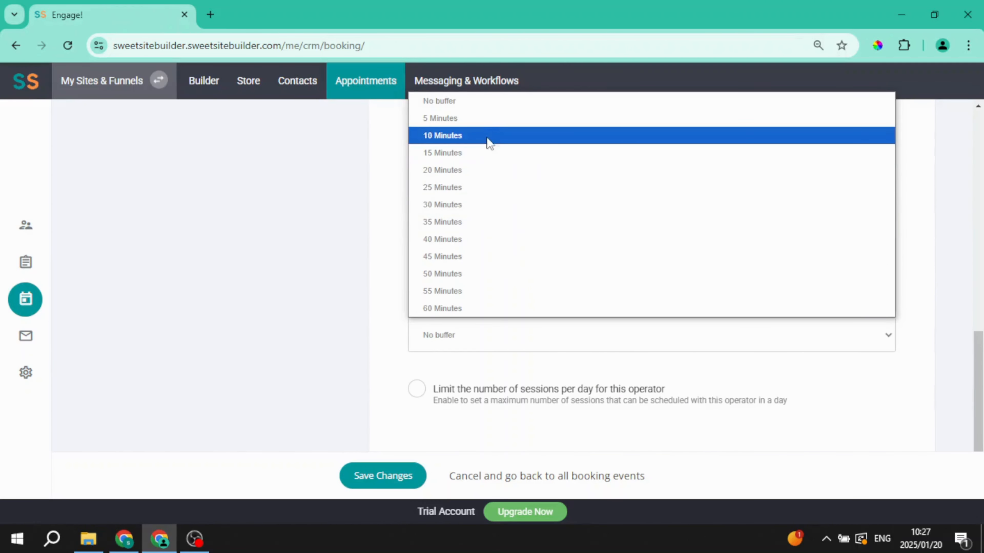
{"action": "left_click", "coordinate": [487, 128]}
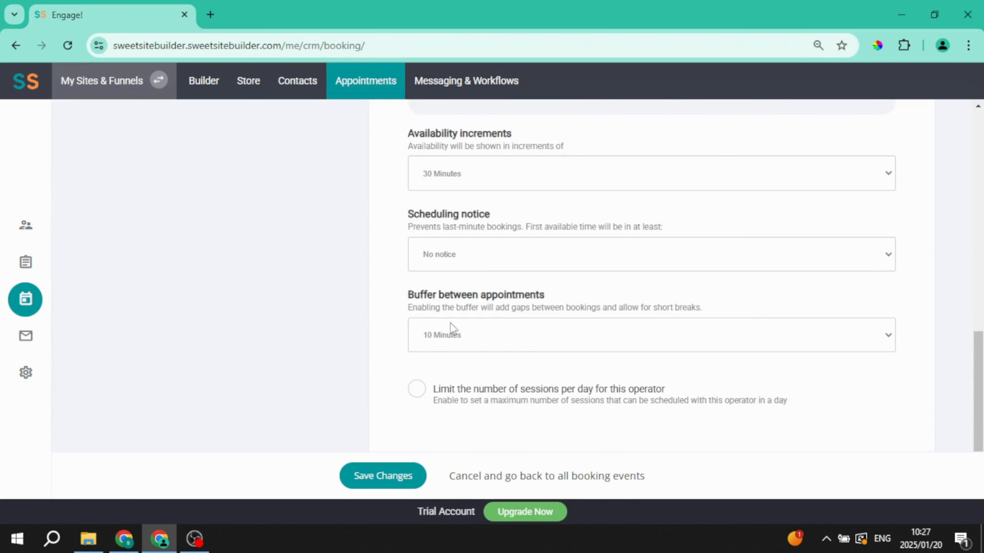
Step: Limit the operator to 5 sessions per day and continue to Form Questions
{"action": "scroll", "coordinate": [400, 318], "scroll_direction": "down", "scroll_amount": 1}
{"action": "left_click", "coordinate": [550, 390]}
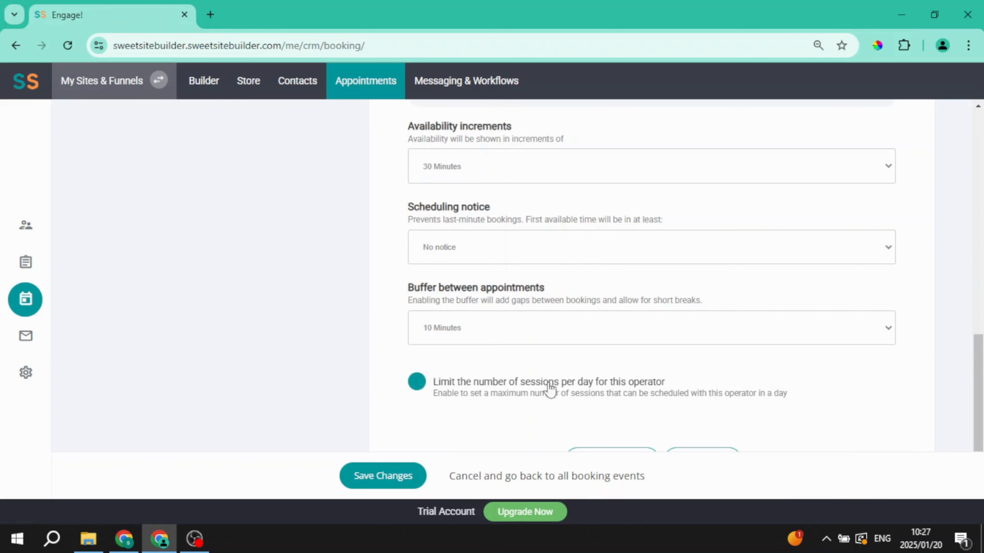
{"action": "left_click", "coordinate": [417, 383]}
{"action": "scroll", "coordinate": [503, 368], "scroll_direction": "down", "scroll_amount": 2}
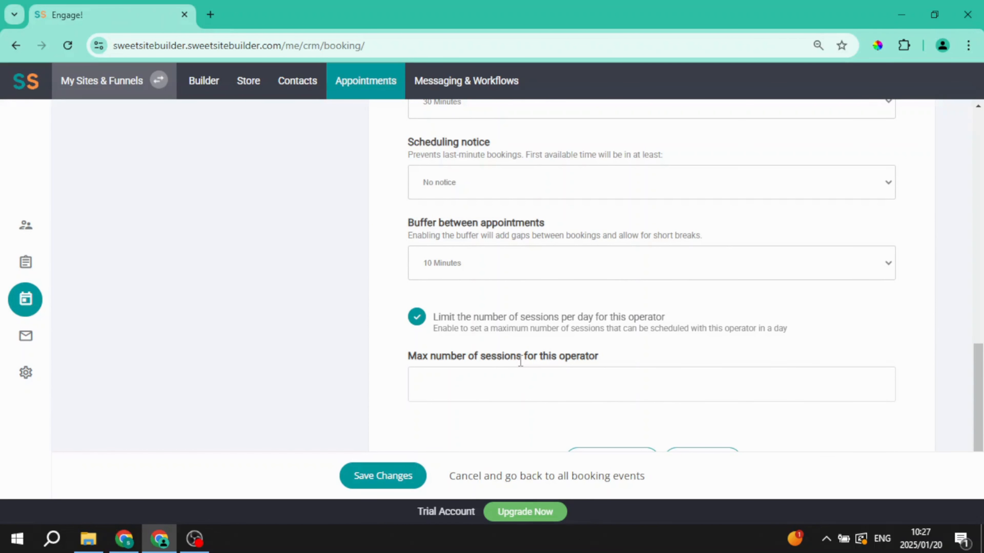
{"action": "left_click", "coordinate": [507, 380]}
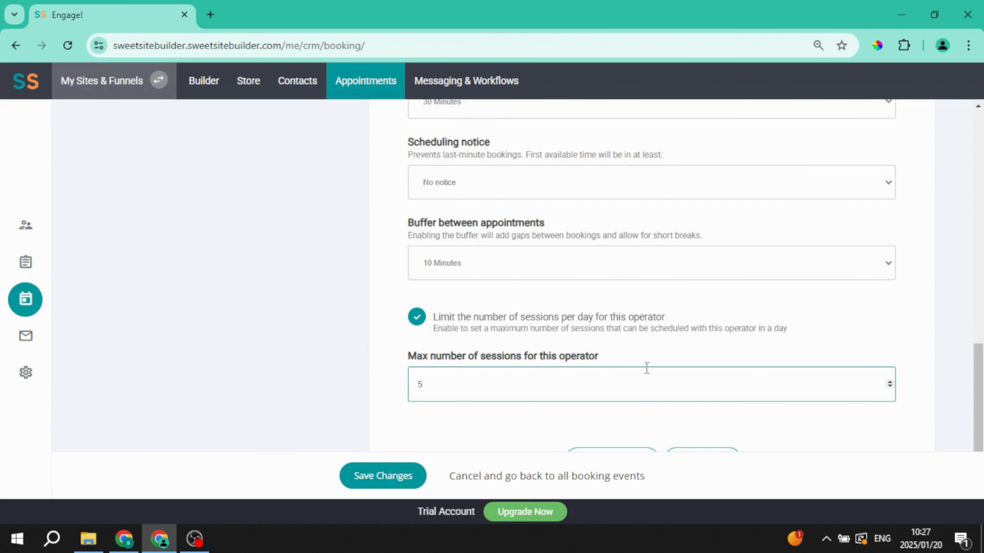
{"action": "left_click", "coordinate": [683, 454]}
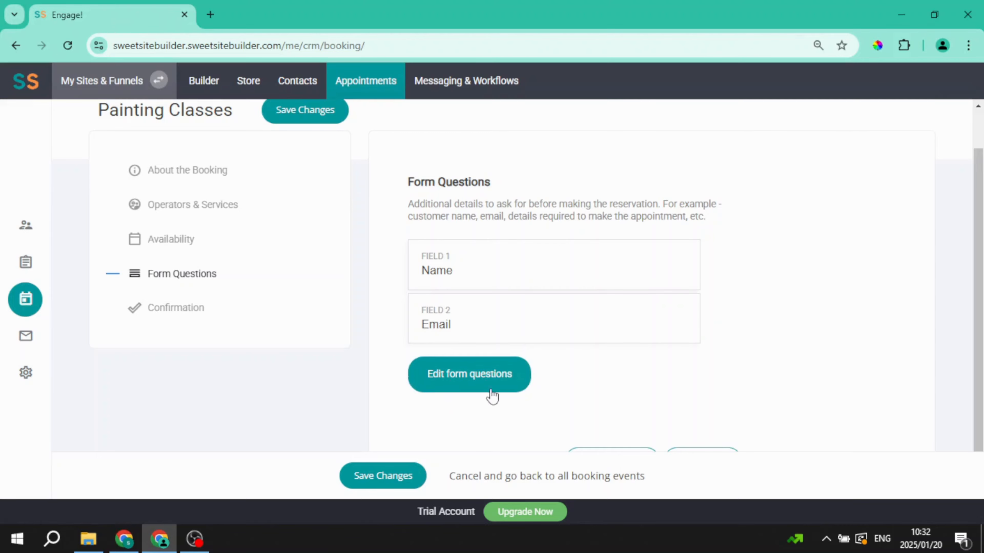
Step: Add Address, City and Google reCAPTCHA fields to the booking form questions
{"action": "left_click", "coordinate": [462, 383]}
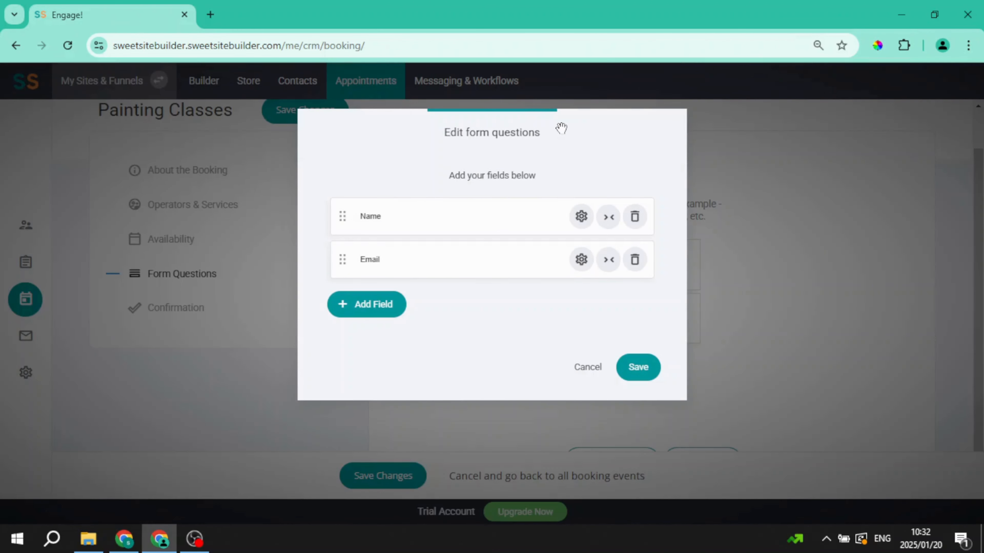
{"action": "left_click", "coordinate": [388, 306]}
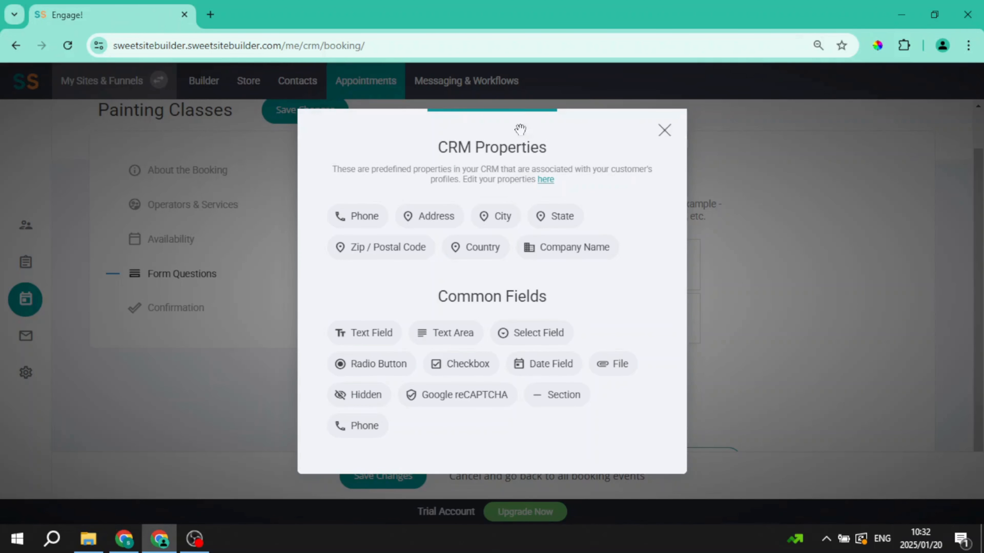
{"action": "left_click", "coordinate": [447, 215]}
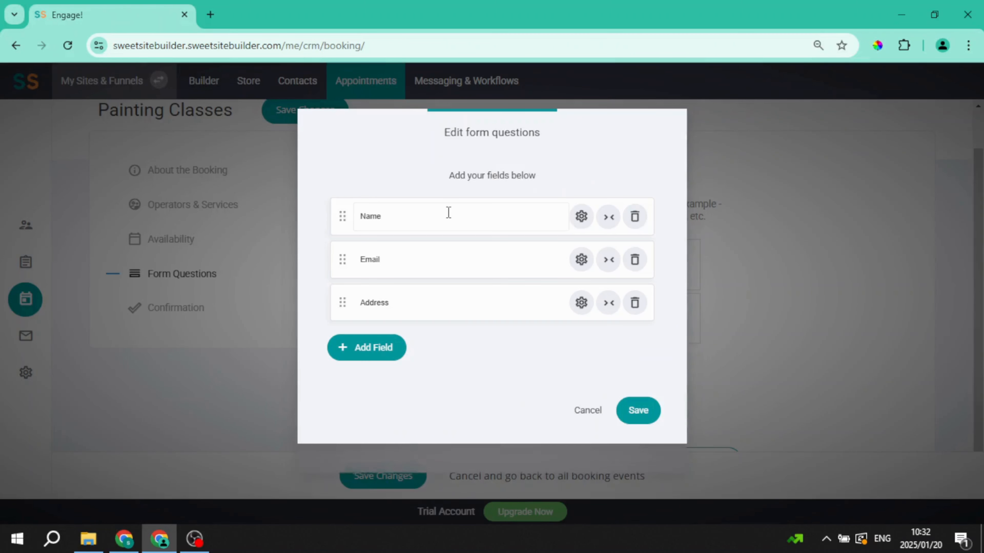
{"action": "left_click", "coordinate": [370, 350]}
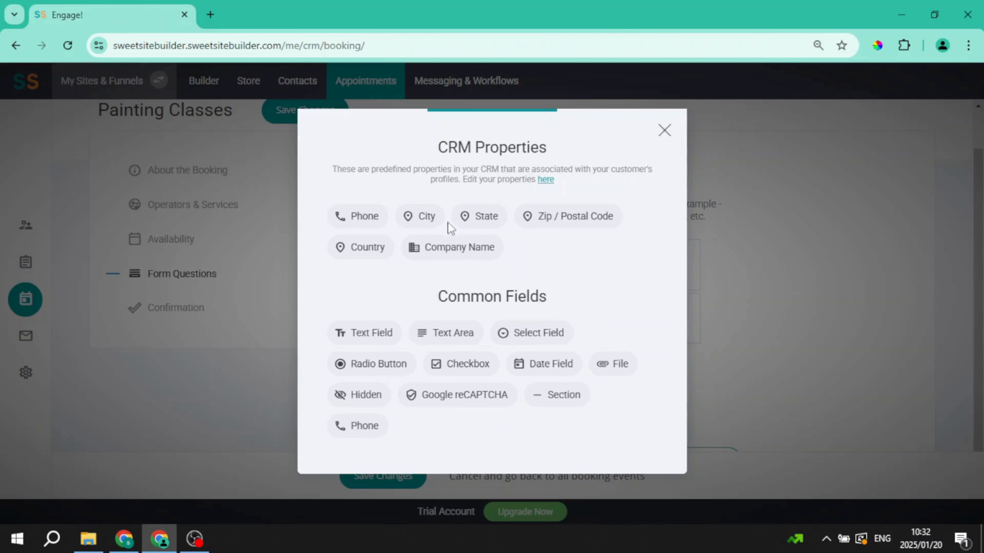
{"action": "left_click", "coordinate": [426, 216]}
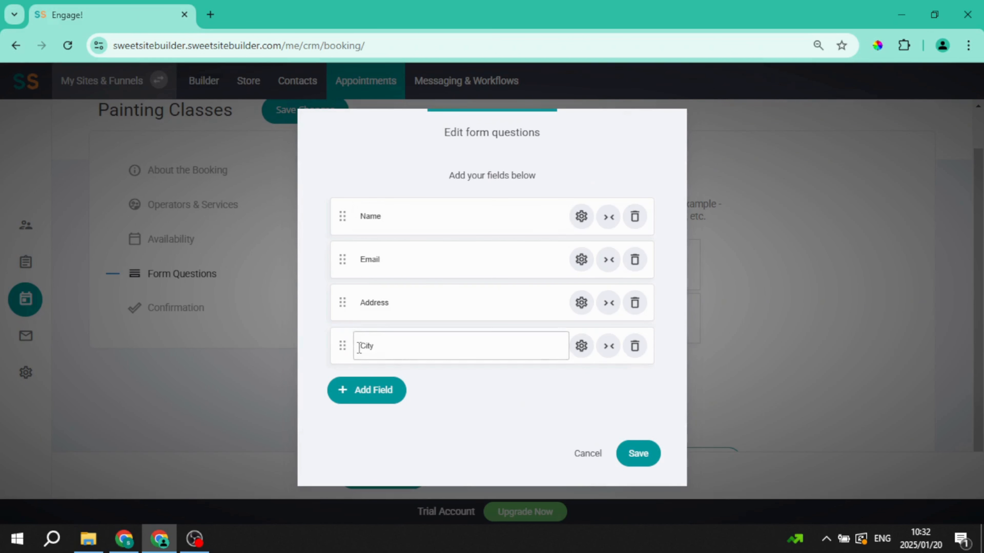
{"action": "left_click", "coordinate": [374, 390]}
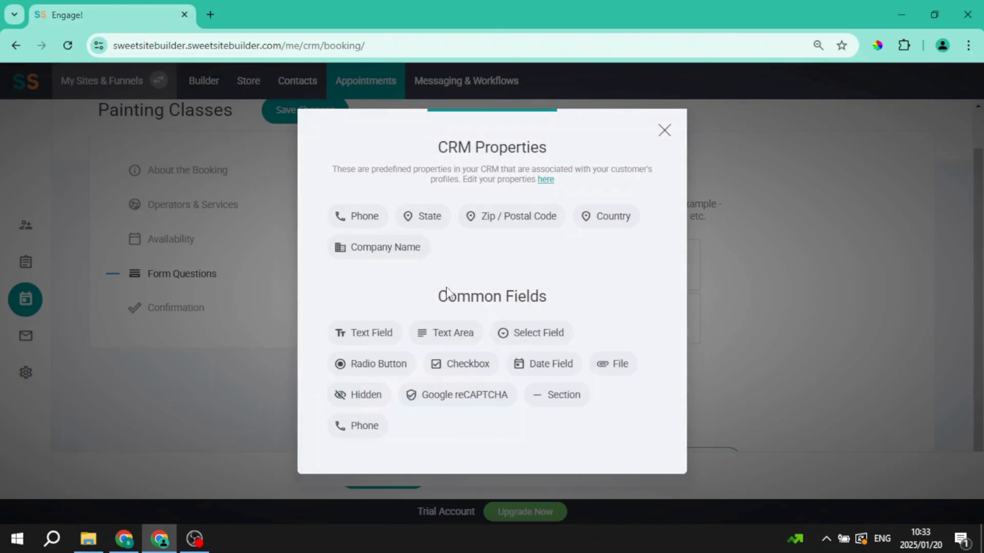
{"action": "left_click", "coordinate": [433, 395]}
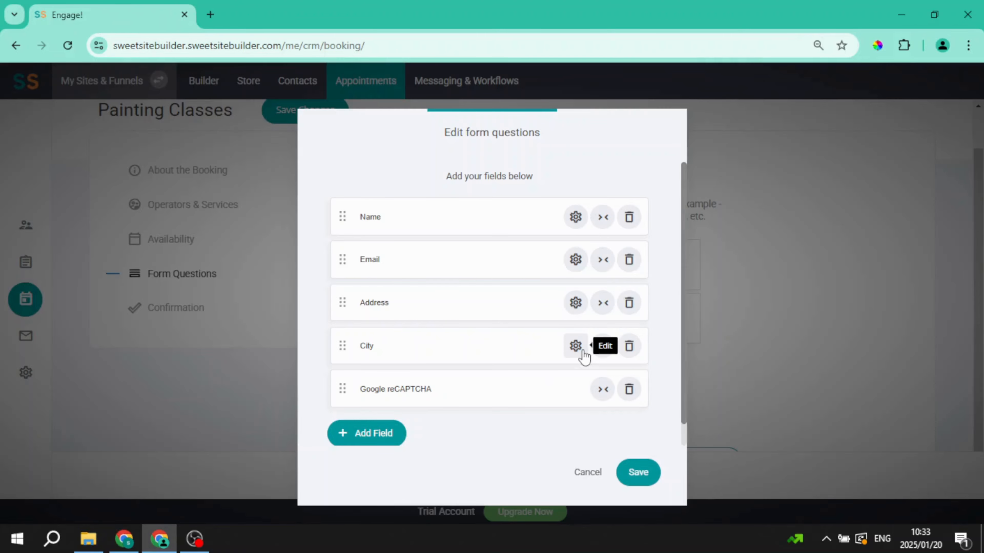
Step: Delete the City field and save the form questions
{"action": "left_click", "coordinate": [630, 350]}
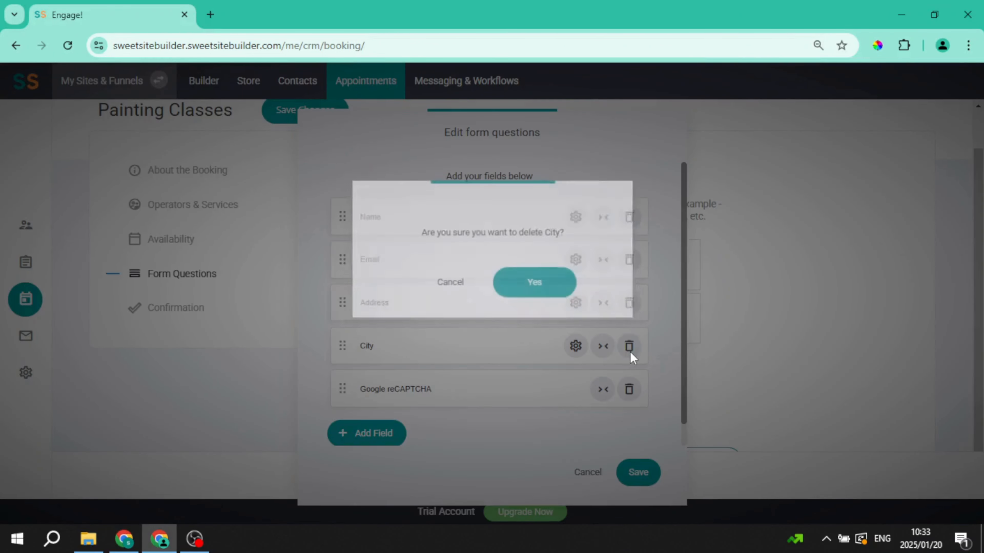
{"action": "left_click", "coordinate": [500, 283]}
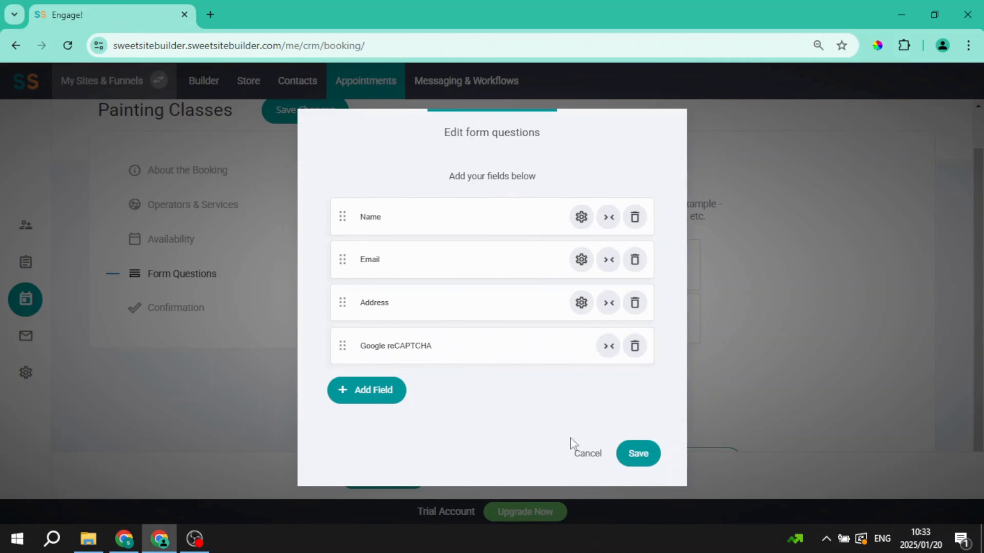
{"action": "left_click", "coordinate": [631, 457]}
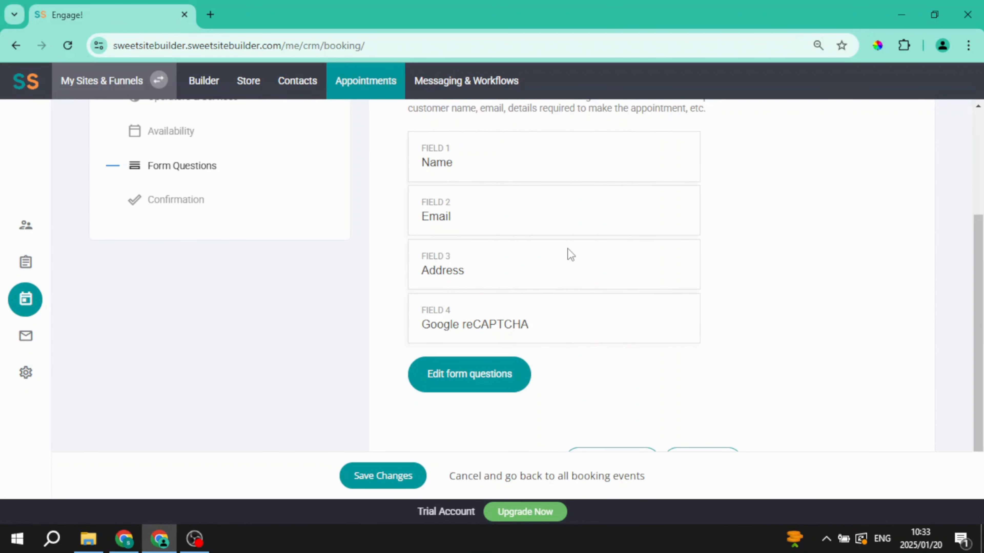
Step: Advance the Painting Classes booking to the Confirmation step
{"action": "scroll", "coordinate": [571, 255], "scroll_direction": "up", "scroll_amount": 2}
{"action": "scroll", "coordinate": [571, 254], "scroll_direction": "down", "scroll_amount": 2}
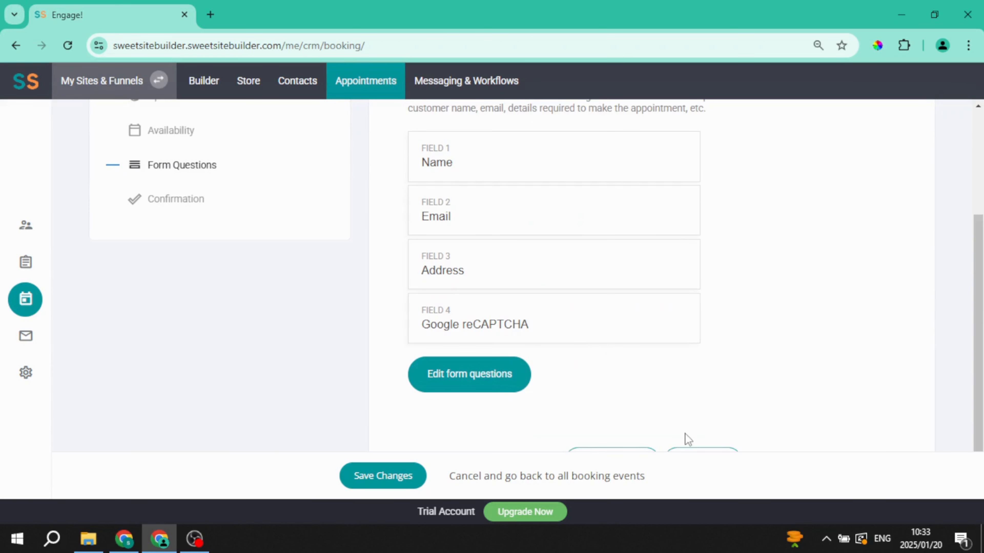
{"action": "left_click", "coordinate": [692, 453]}
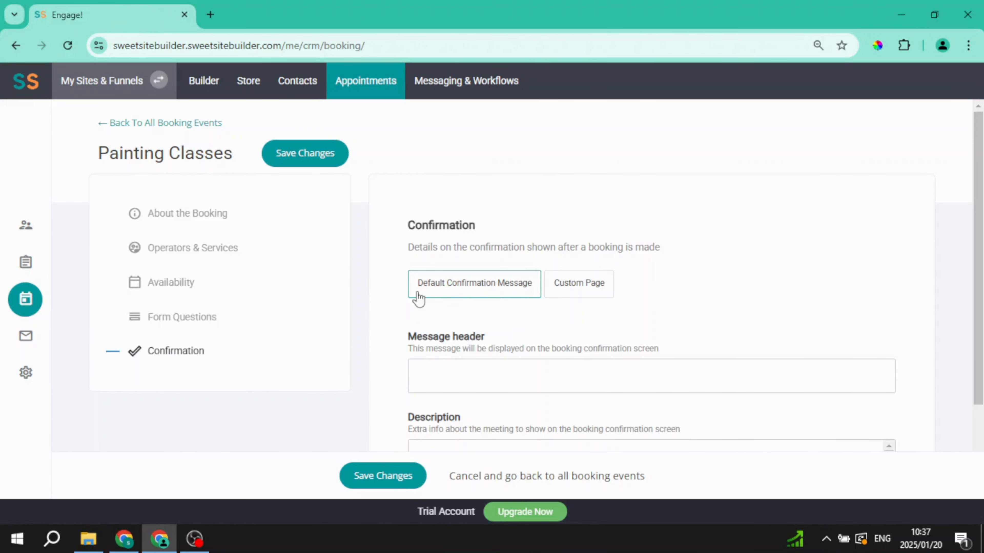
{"action": "left_click", "coordinate": [585, 288]}
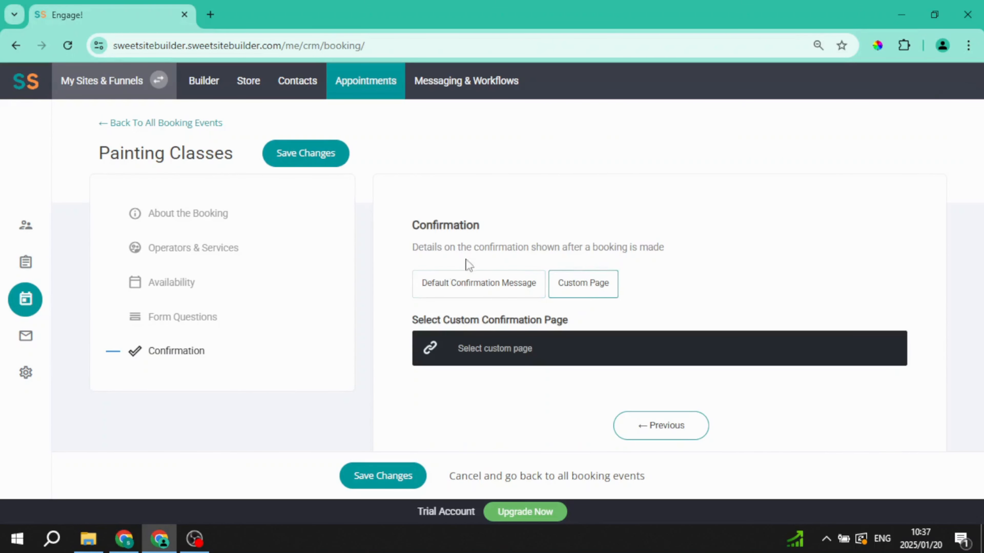
{"action": "left_click", "coordinate": [485, 359]}
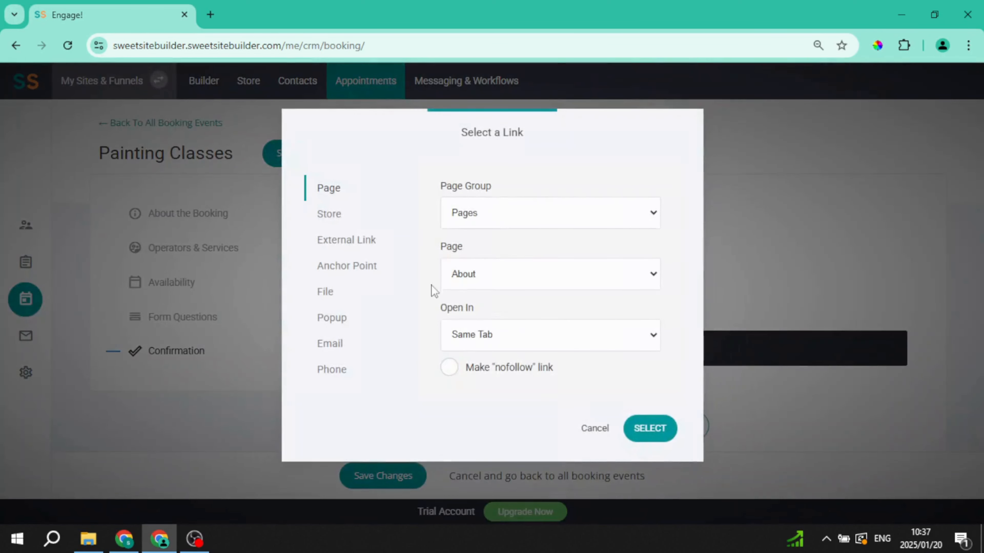
{"action": "left_click", "coordinate": [588, 436]}
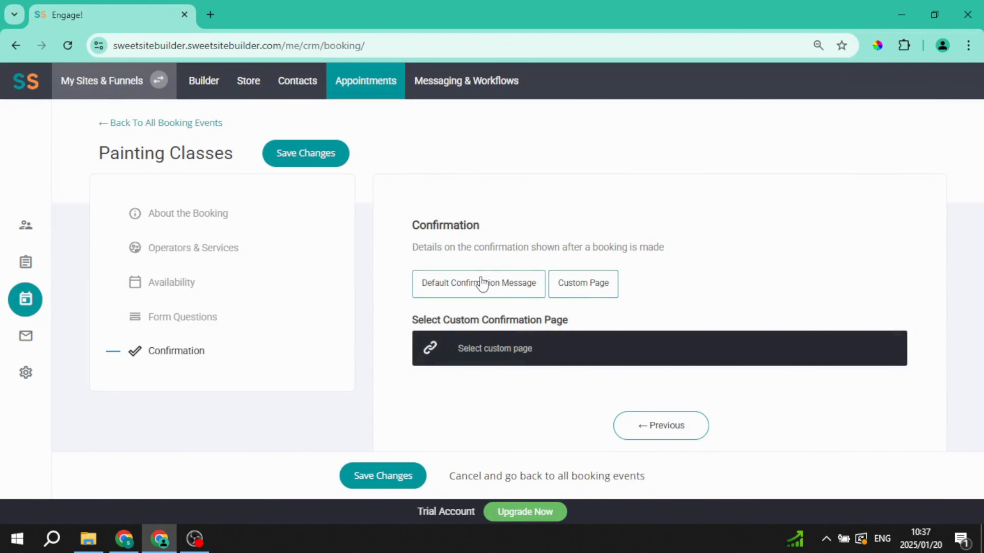
{"action": "left_click", "coordinate": [481, 284]}
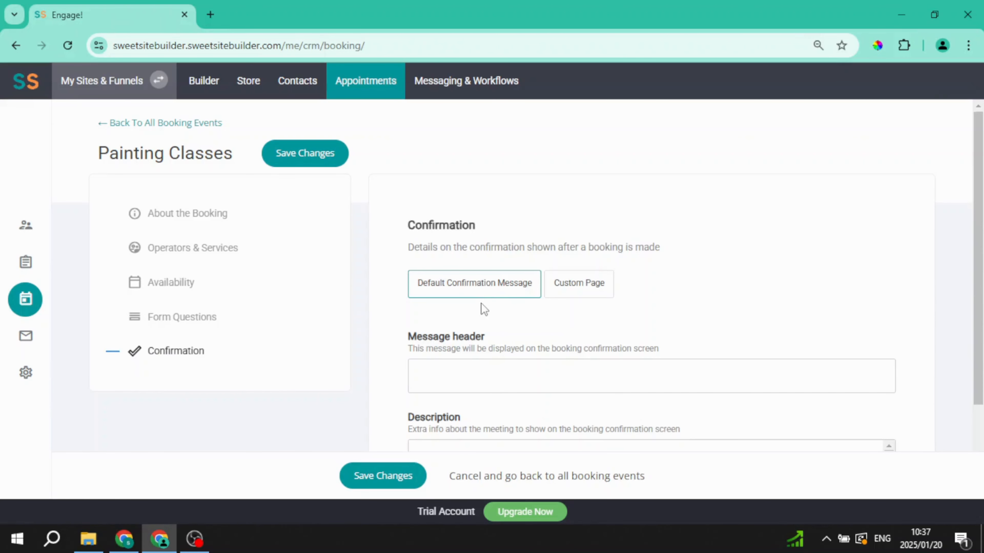
{"action": "scroll", "coordinate": [482, 299], "scroll_direction": "down", "scroll_amount": 3}
Step: Head the confirmation 'Thank you for your booking!' and leave the call-to-action button off
{"action": "left_click", "coordinate": [484, 258]}
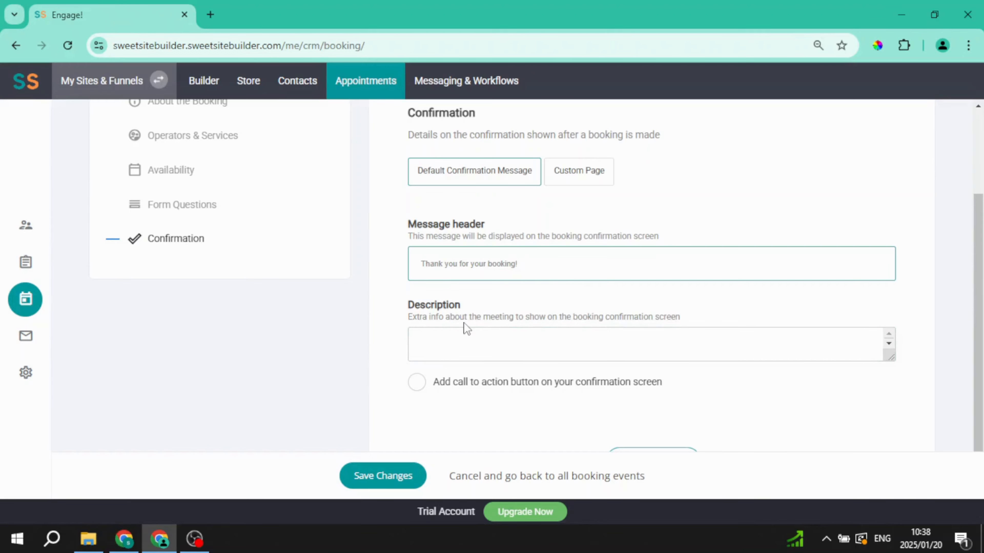
{"action": "left_click", "coordinate": [409, 381]}
{"action": "left_click", "coordinate": [423, 388]}
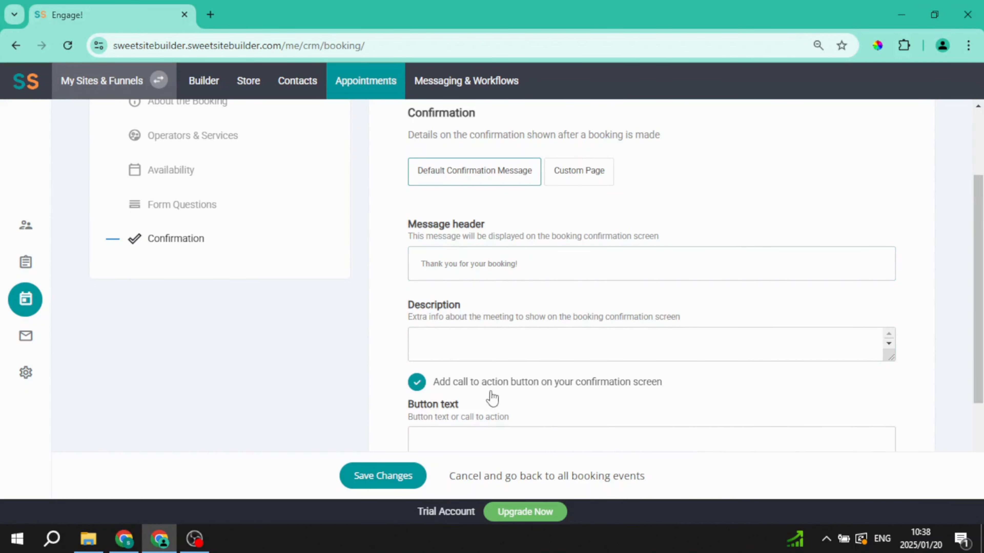
{"action": "scroll", "coordinate": [492, 397], "scroll_direction": "down", "scroll_amount": 3}
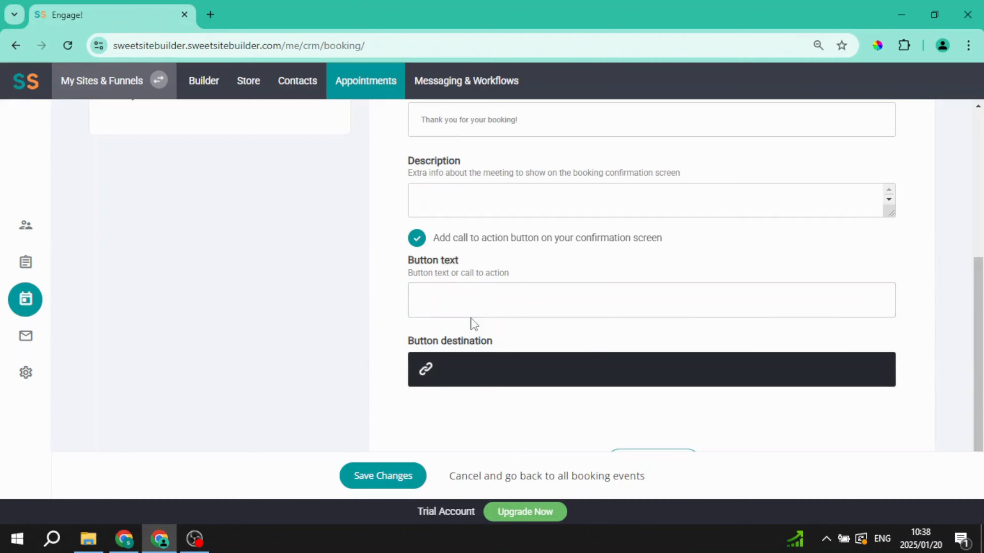
{"action": "left_click", "coordinate": [416, 238]}
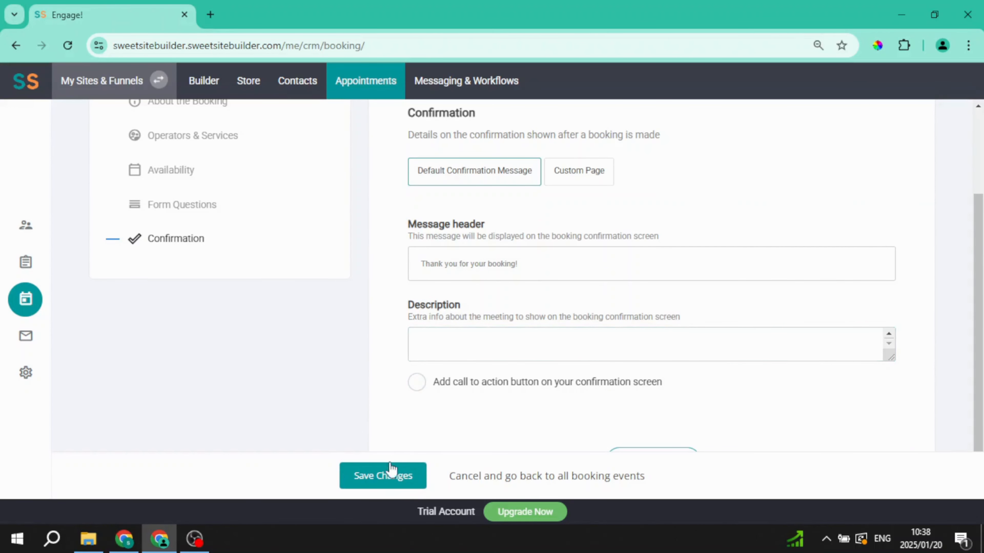
Step: Save the Painting Classes booking and return to the Booking Events list
{"action": "left_click", "coordinate": [376, 484]}
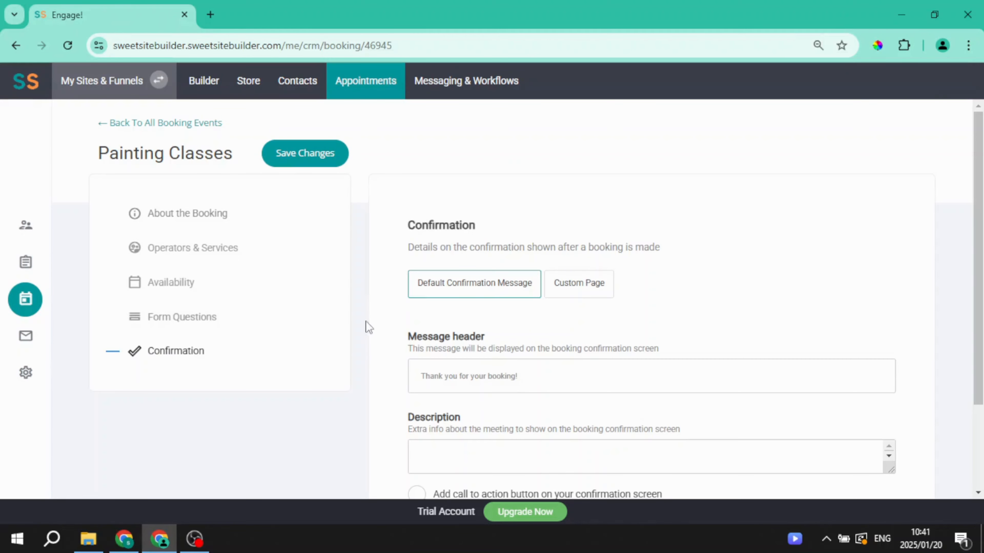
{"action": "left_click", "coordinate": [132, 123]}
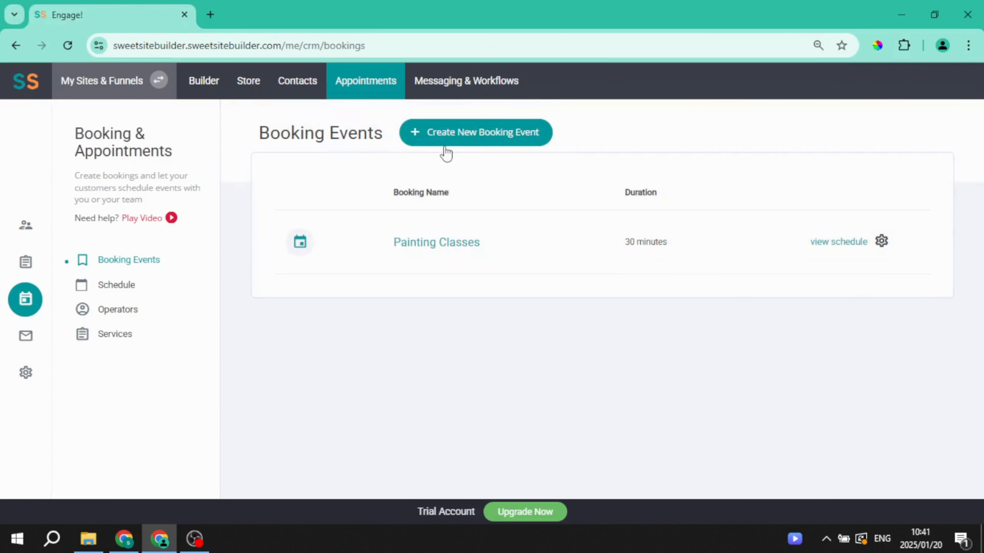